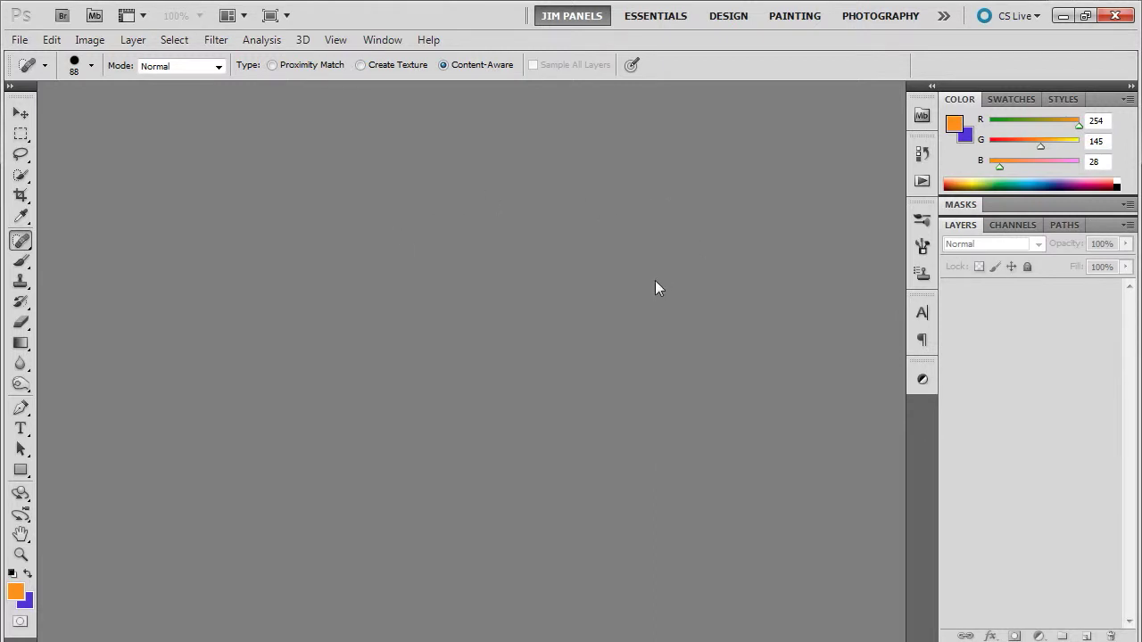
# - Open Elephant_Excercise_2.jpg from Mini Bridge and collapse the Mini Bridge panel
pyautogui.click(93, 15)
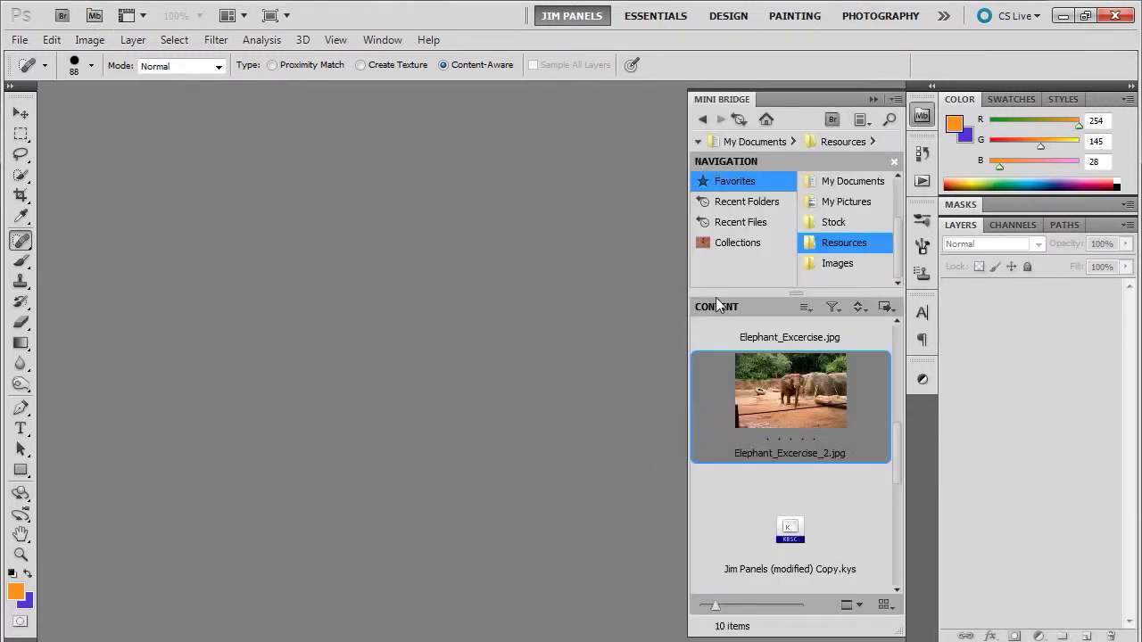
pyautogui.click(786, 389)
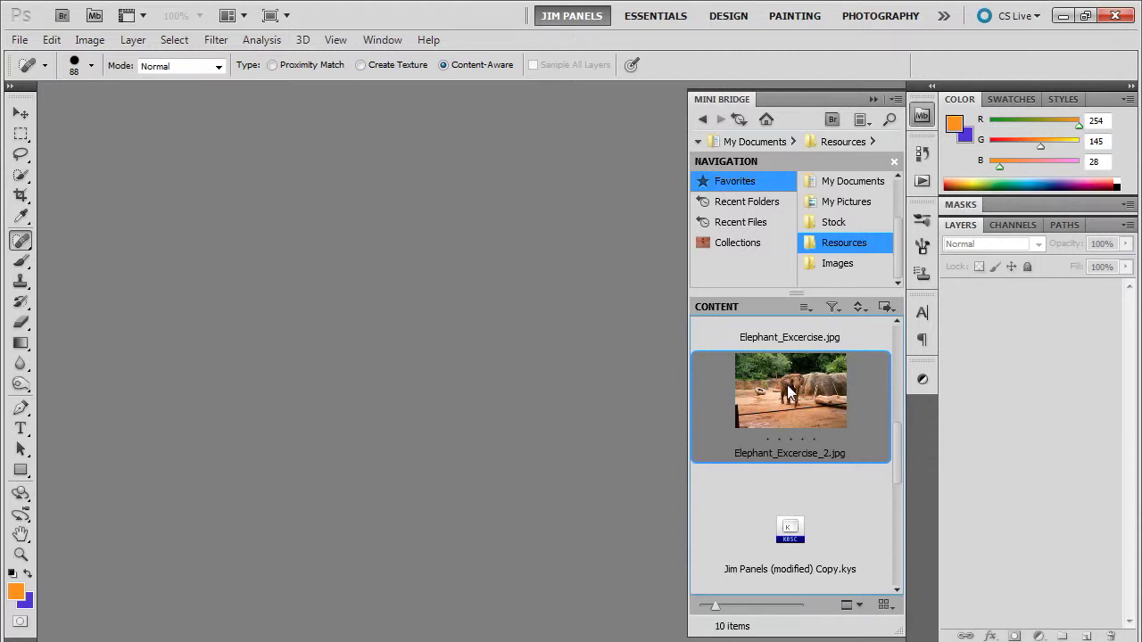
pyautogui.doubleClick(787, 390)
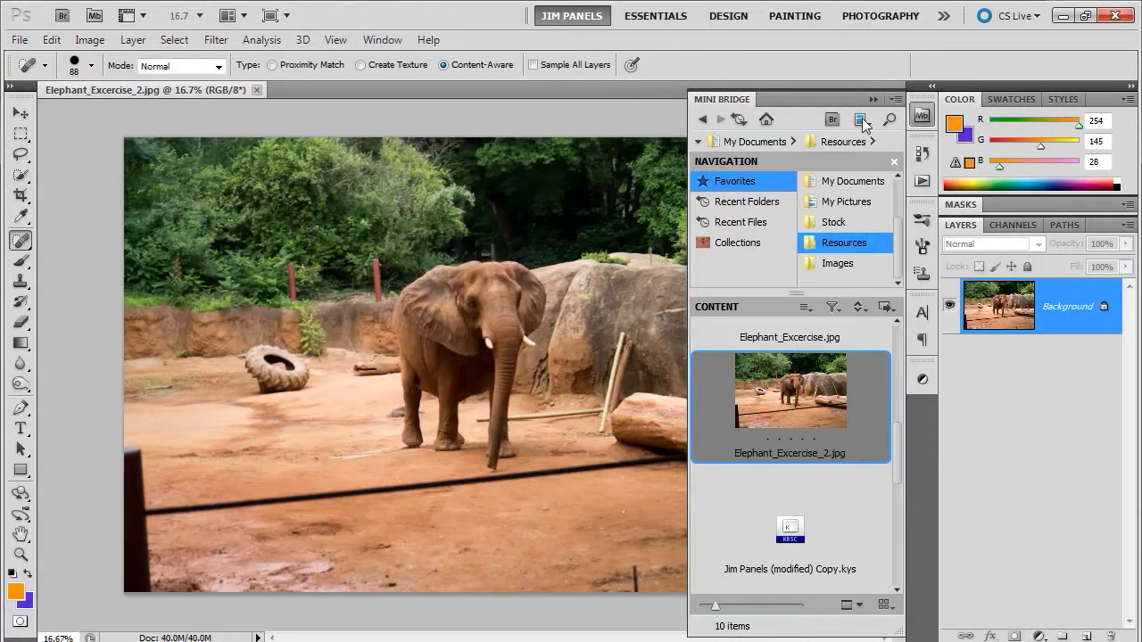
pyautogui.click(872, 99)
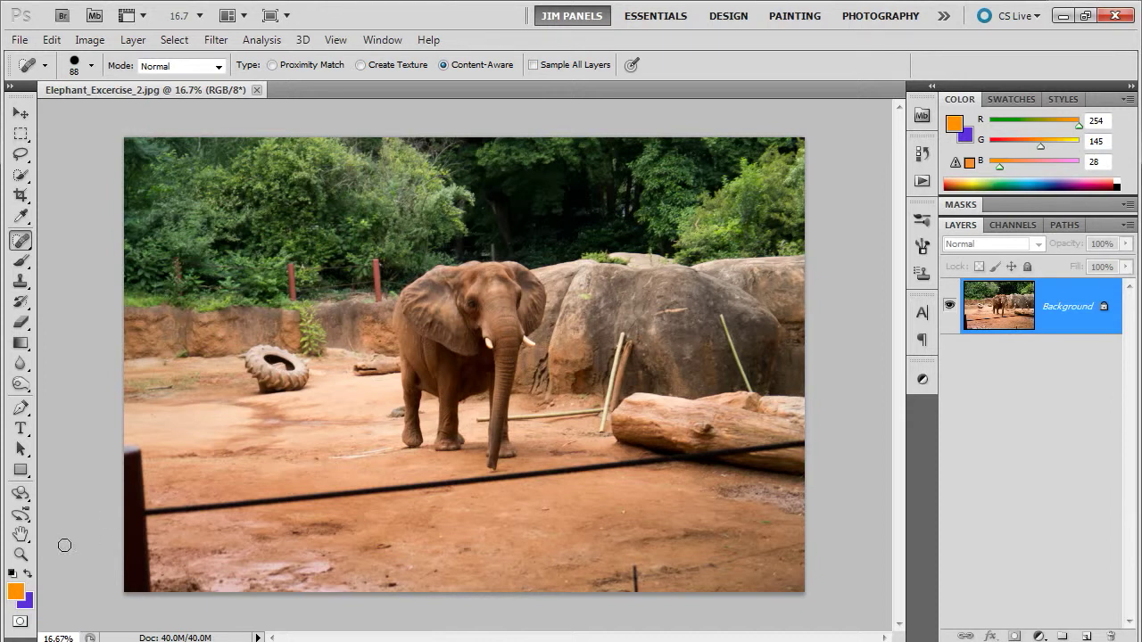
# - Zoom to 50% on the tire and draw a loose lasso selection around it
pyautogui.click(20, 554)
pyautogui.click(272, 384)
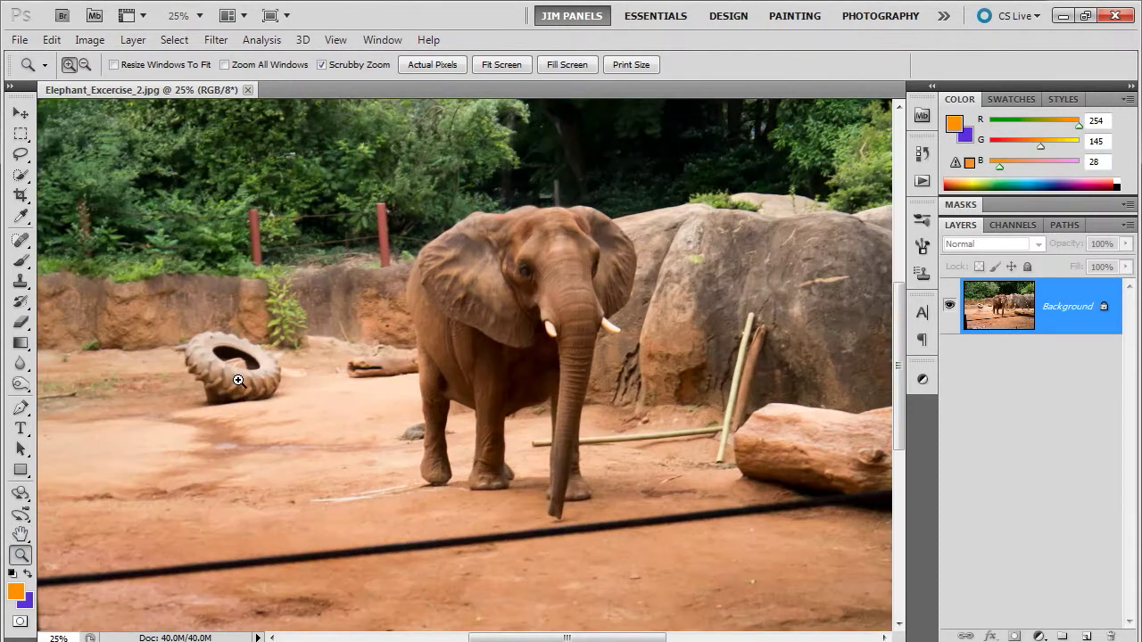
pyautogui.click(236, 381)
pyautogui.click(217, 389)
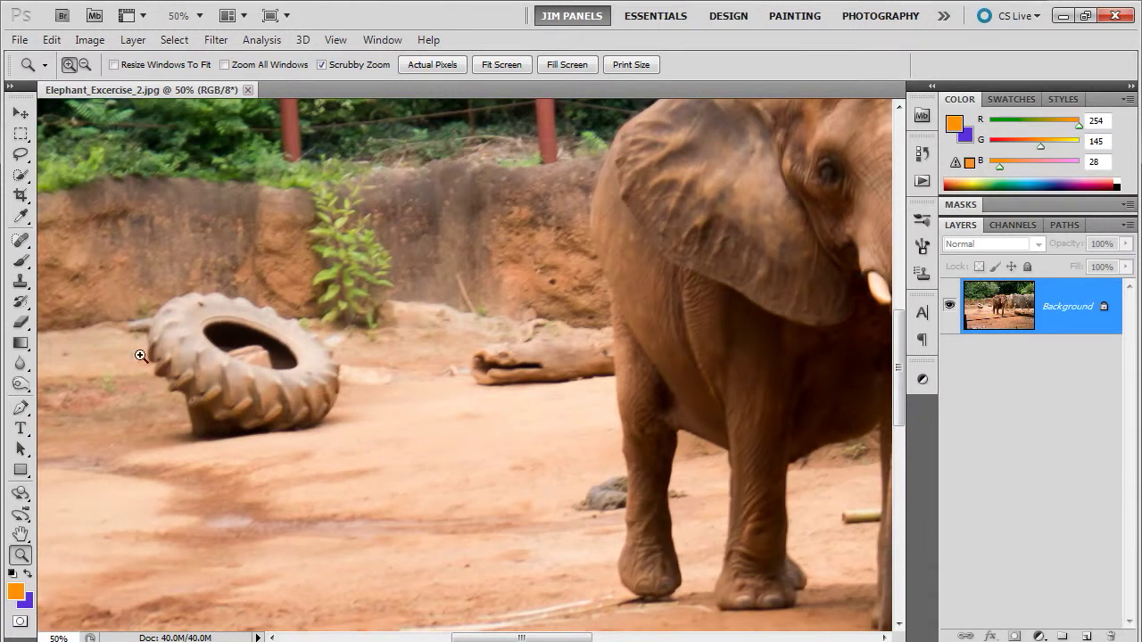
pyautogui.click(19, 156)
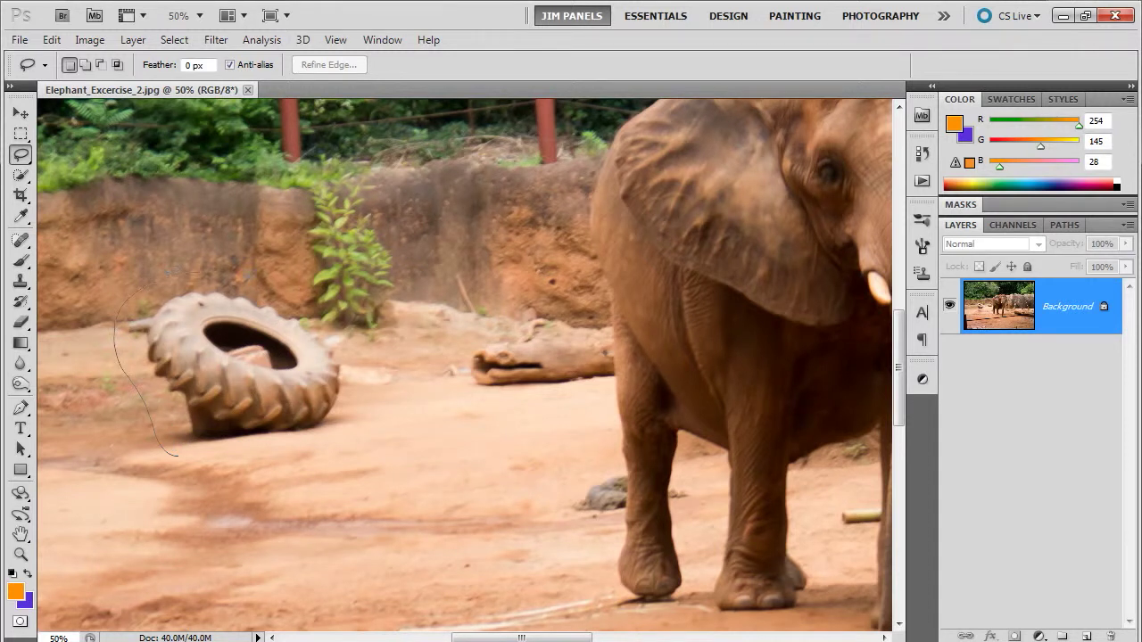
pyautogui.moveTo(339, 330)
pyautogui.mouseDown()
pyautogui.moveTo(363, 395)
pyautogui.moveTo(338, 425)
pyautogui.moveTo(249, 458)
pyautogui.moveTo(183, 448)
pyautogui.mouseUp()
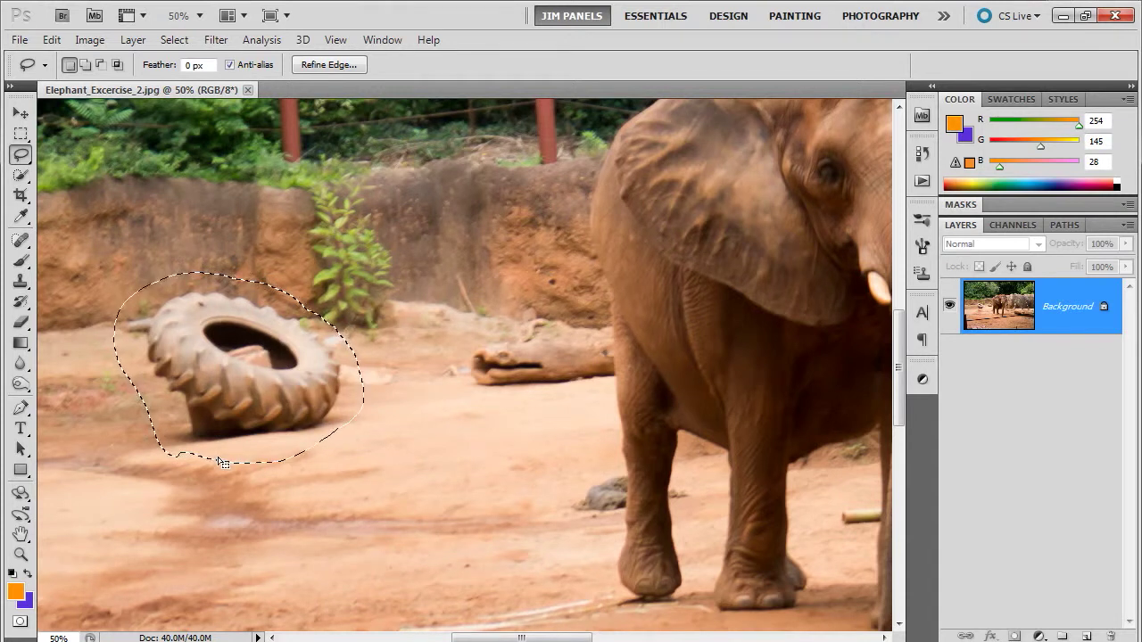
# - Fill the selected tire with Content-Aware fill, then deselect
pyautogui.click(48, 40)
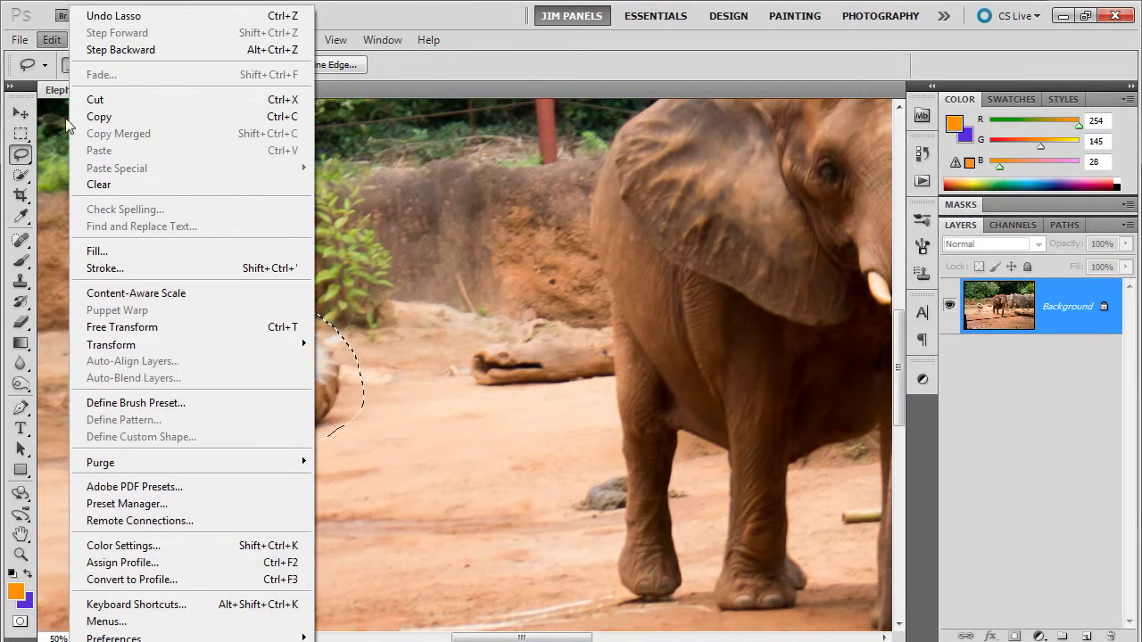
pyautogui.click(138, 252)
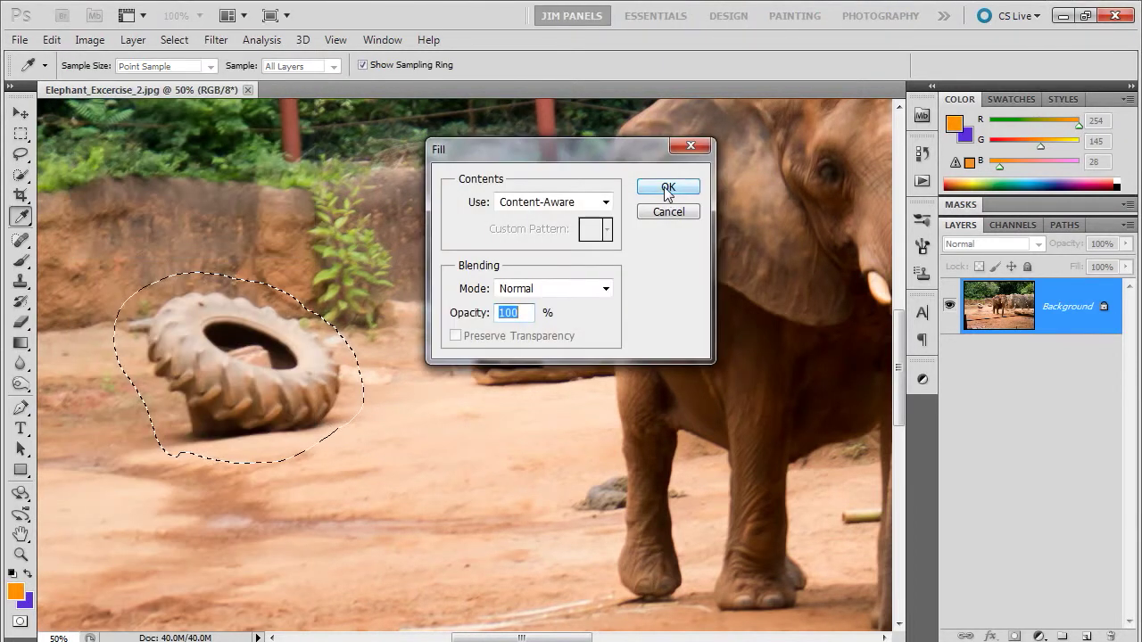
pyautogui.click(665, 187)
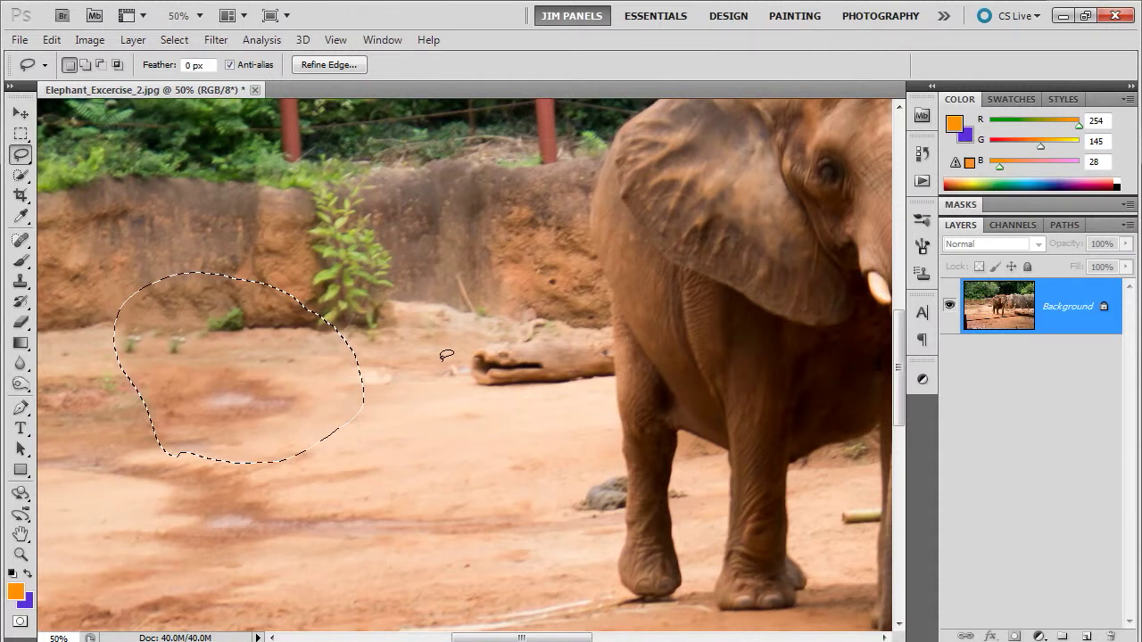
pyautogui.click(172, 40)
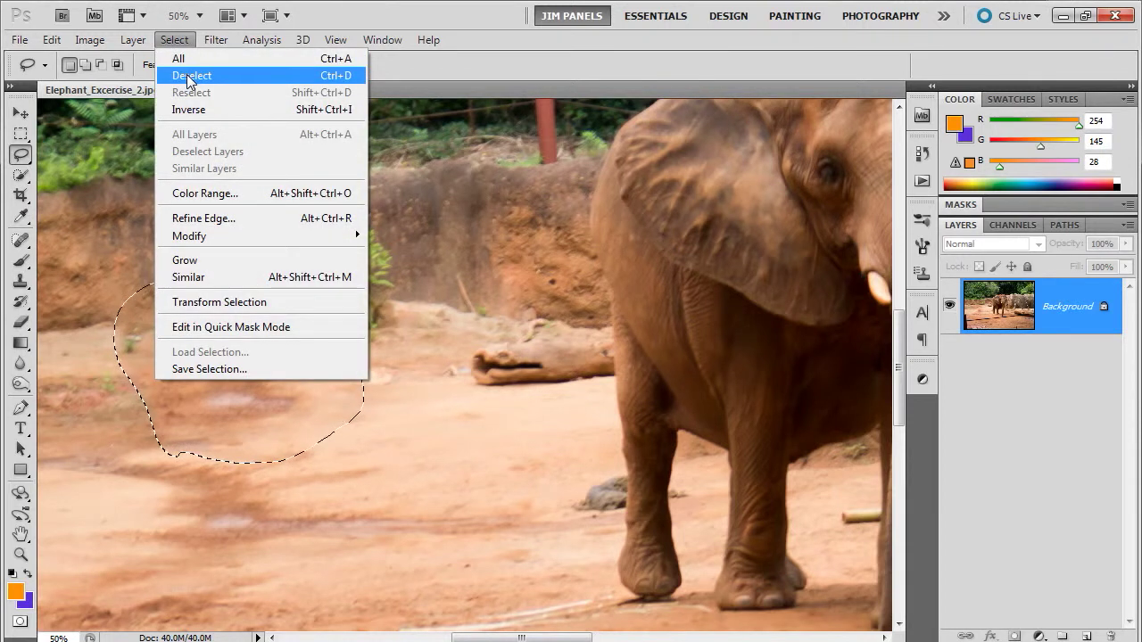
pyautogui.click(307, 78)
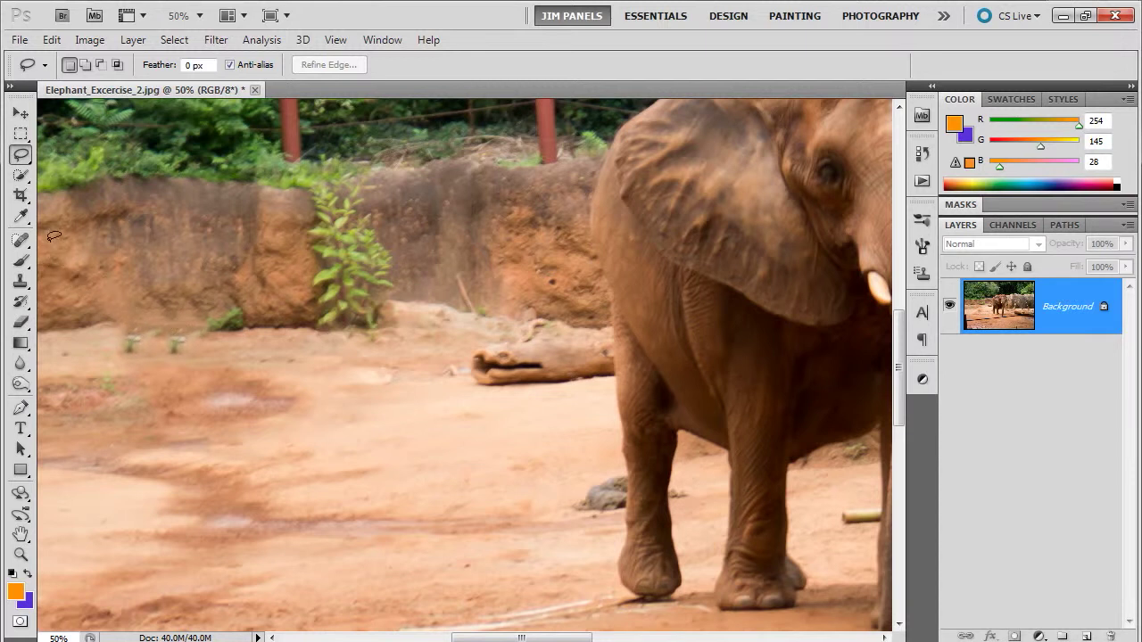
# - Zoom back out to show the entire elephant photo
pyautogui.click(21, 557)
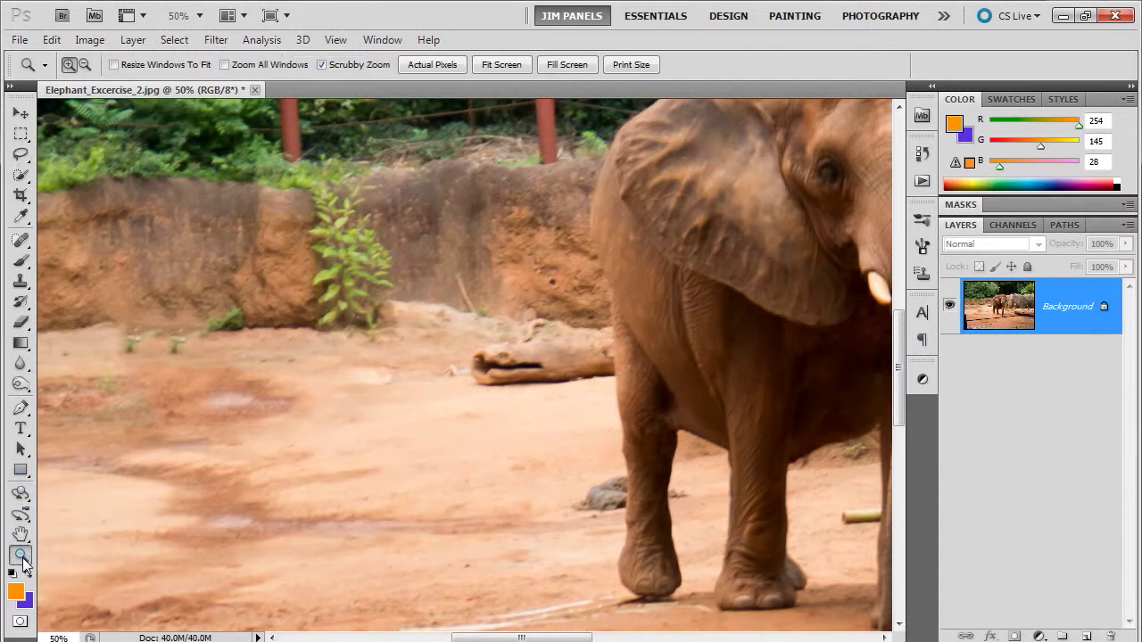
pyautogui.keyDown('alt'); pyautogui.click(276, 448); pyautogui.keyUp('alt')
pyautogui.keyDown('alt'); pyautogui.click(345, 522); pyautogui.keyUp('alt')
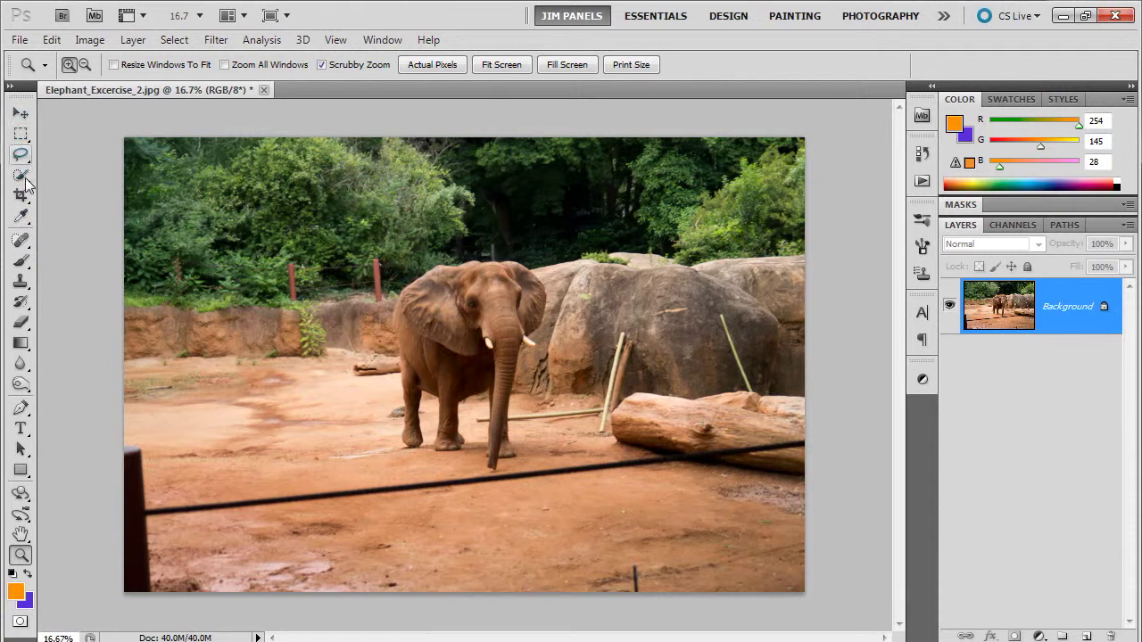
# - Set up the Spot Healing Brush with Content-Aware type and a 91 px brush
pyautogui.click(21, 242)
pyautogui.rightClick(20, 241)
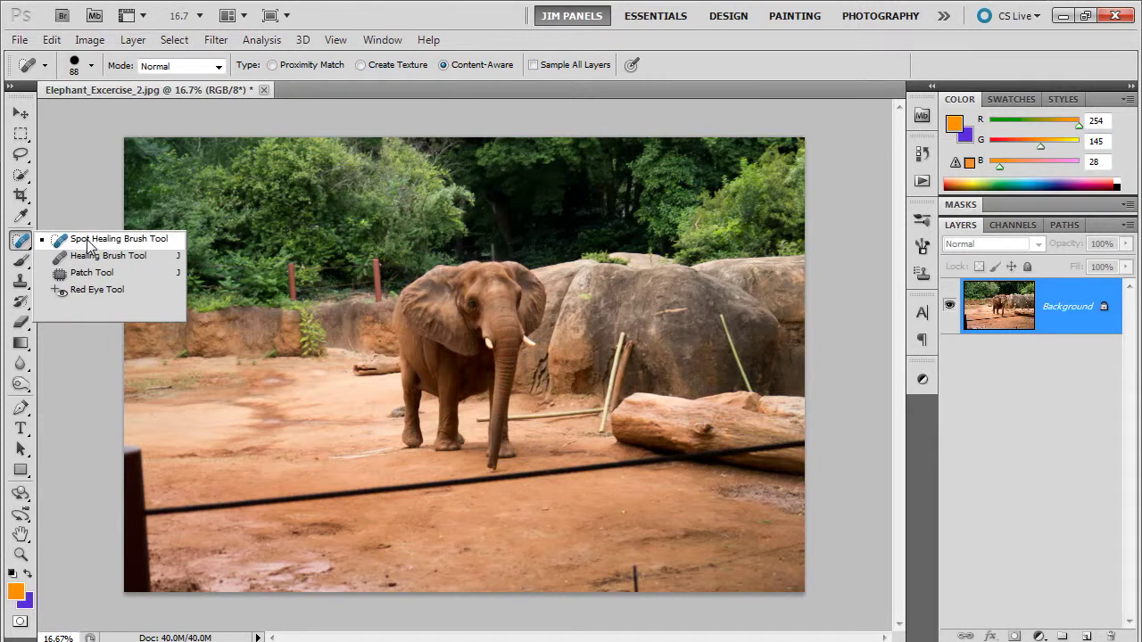
pyautogui.click(21, 242)
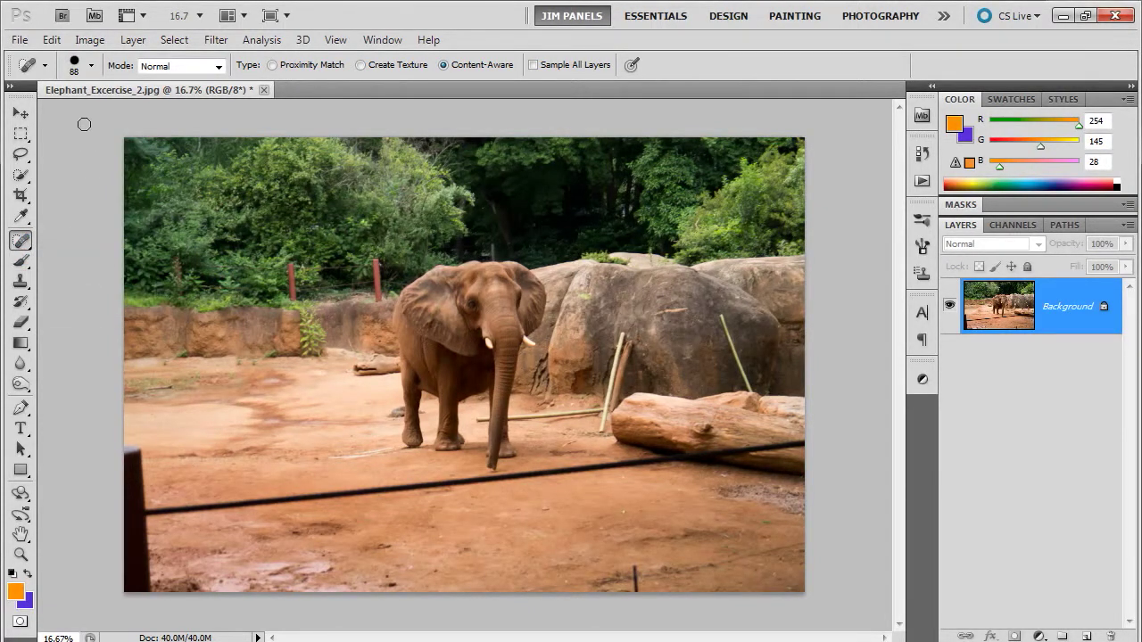
pyautogui.click(91, 65)
pyautogui.moveTo(101, 112); pyautogui.dragTo(106, 116)
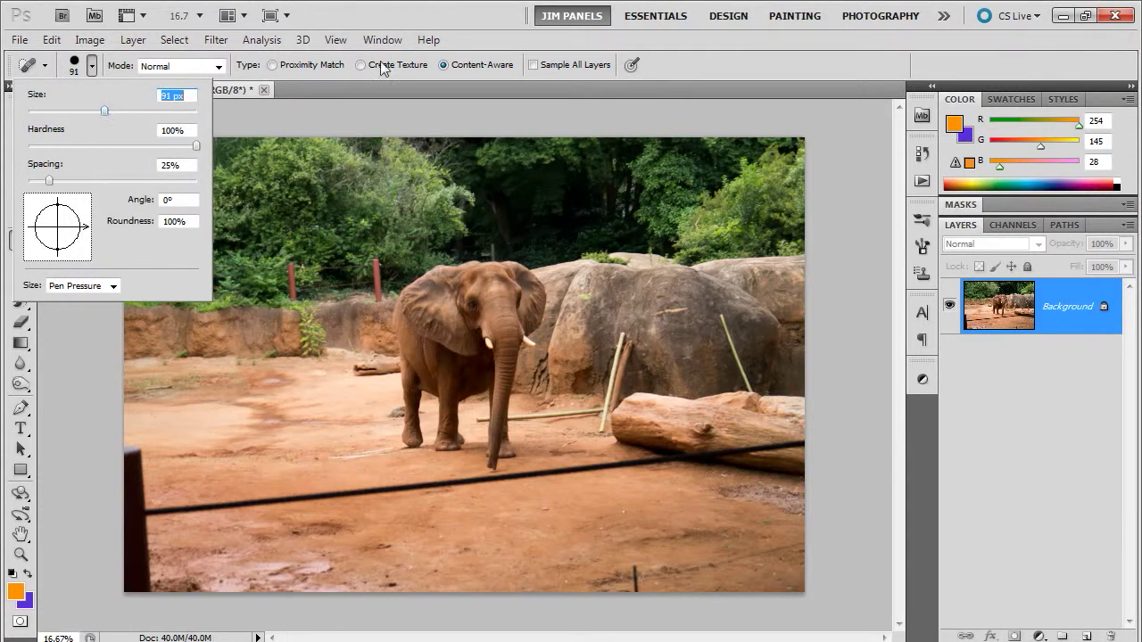
pyautogui.click(426, 17)
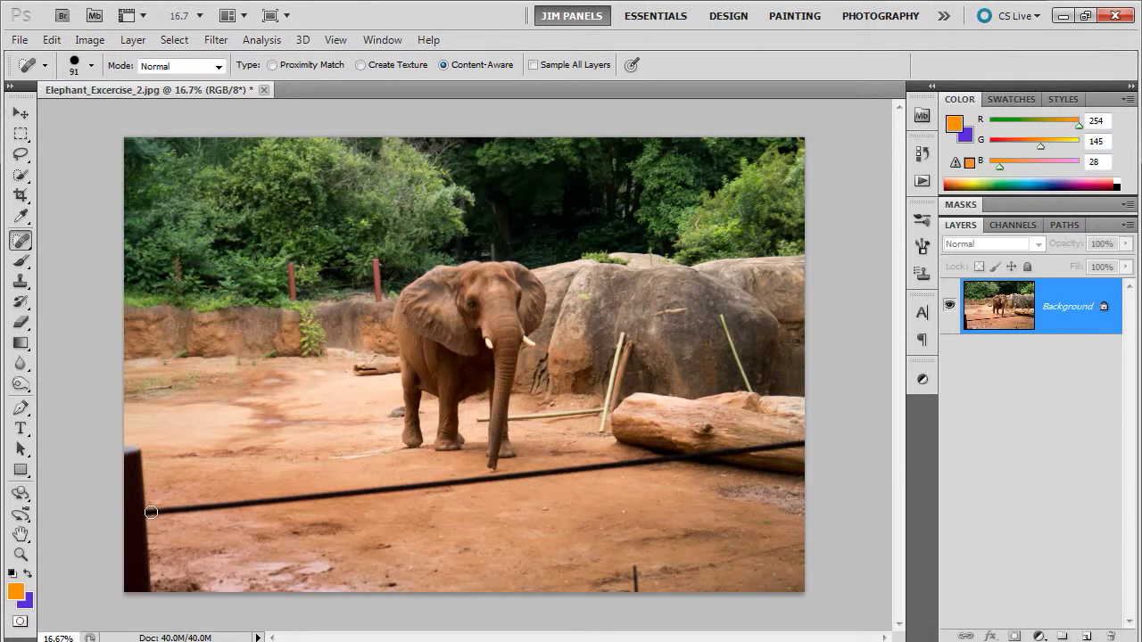
# - Heal the black rope line from the left edge across to the ground beside the log
pyautogui.moveTo(153, 512); pyautogui.dragTo(644, 463)
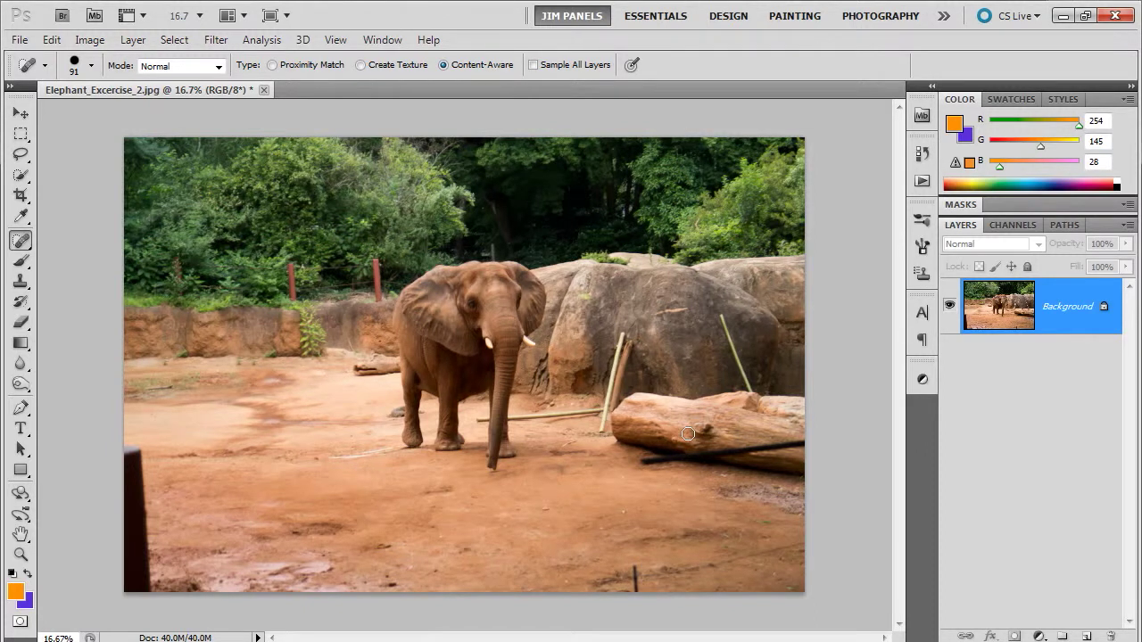
pyautogui.moveTo(800, 444); pyautogui.dragTo(751, 448)
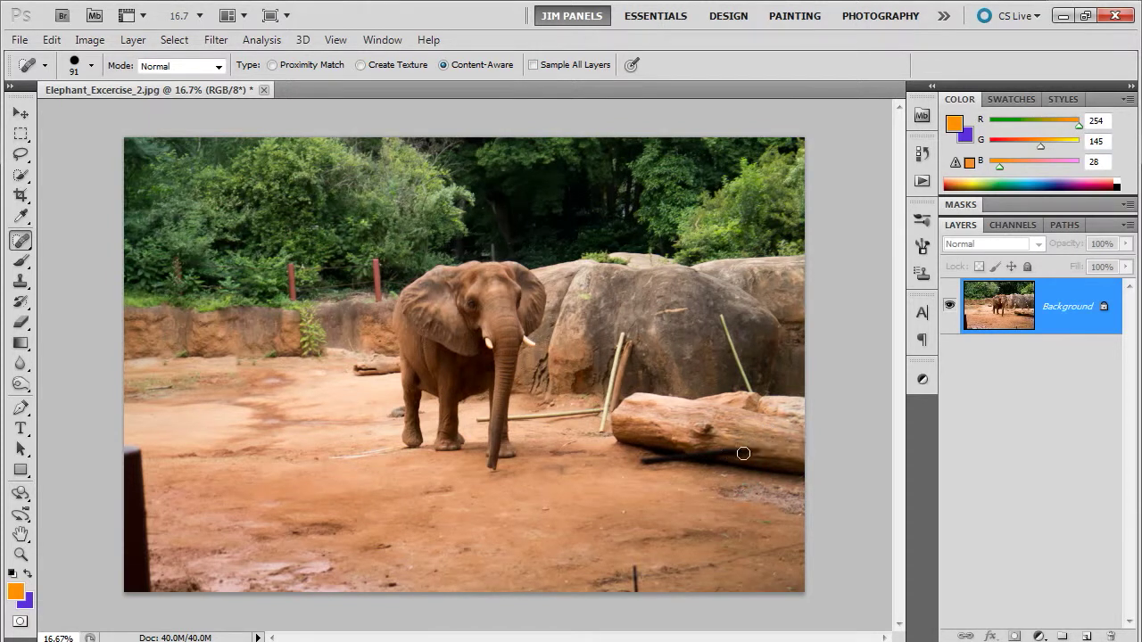
pyautogui.moveTo(744, 453); pyautogui.dragTo(707, 455)
pyautogui.moveTo(640, 467)
pyautogui.mouseDown()
pyautogui.moveTo(668, 461)
pyautogui.moveTo(654, 462)
pyautogui.mouseUp()
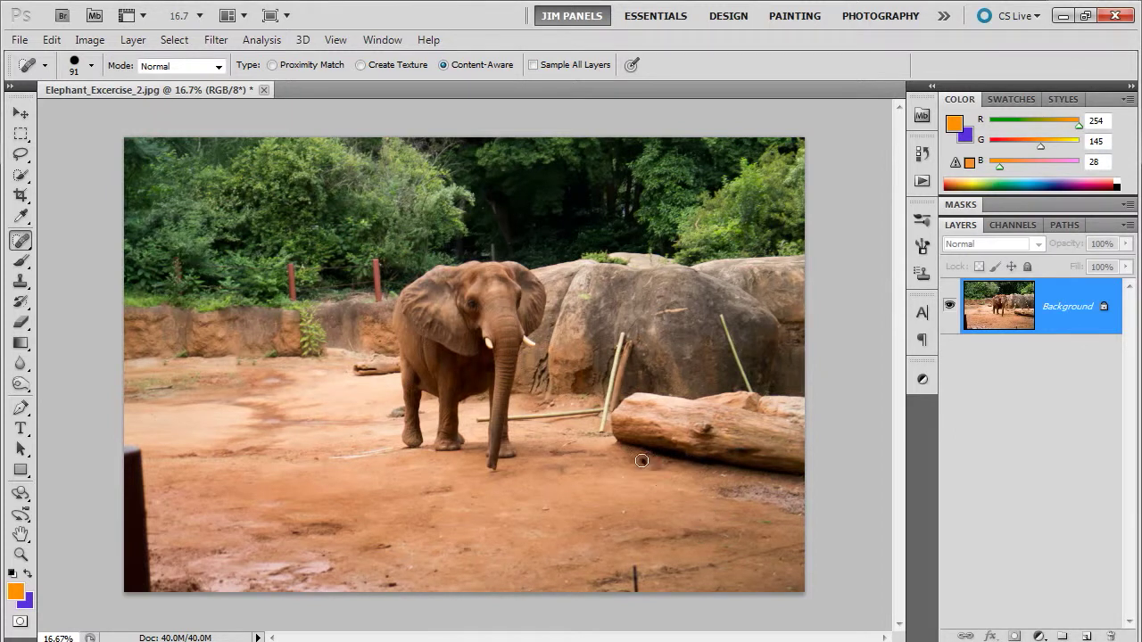
# - Heal two stray ground spots and remove the left and right red fence posts
pyautogui.click(641, 460)
pyautogui.click(253, 364)
pyautogui.moveTo(292, 303); pyautogui.dragTo(289, 270)
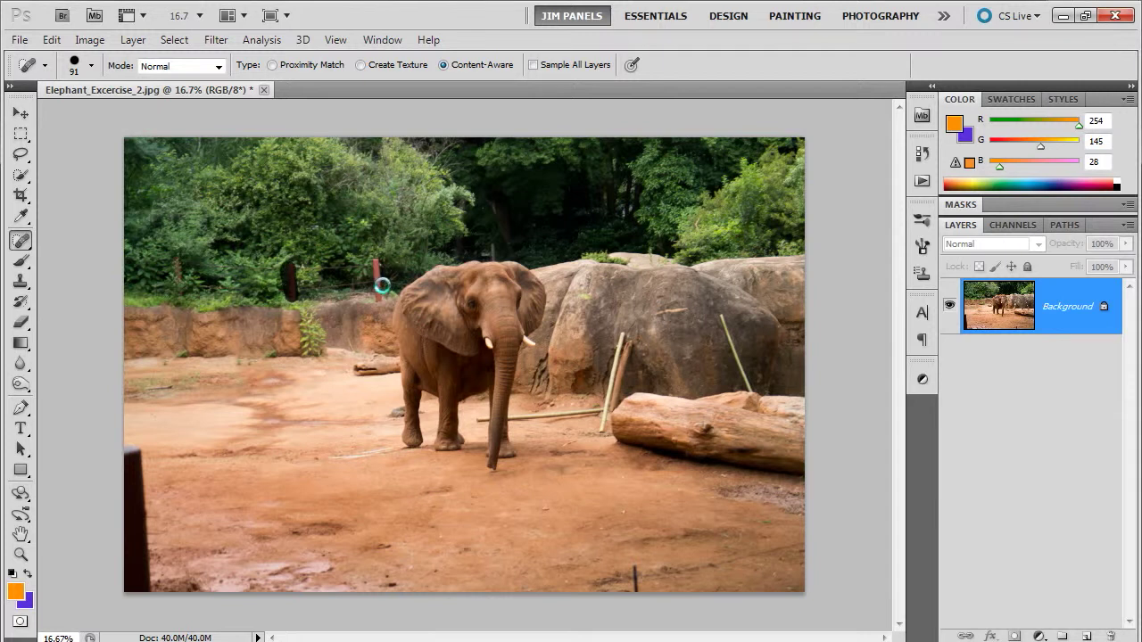
pyautogui.moveTo(380, 305); pyautogui.dragTo(375, 259)
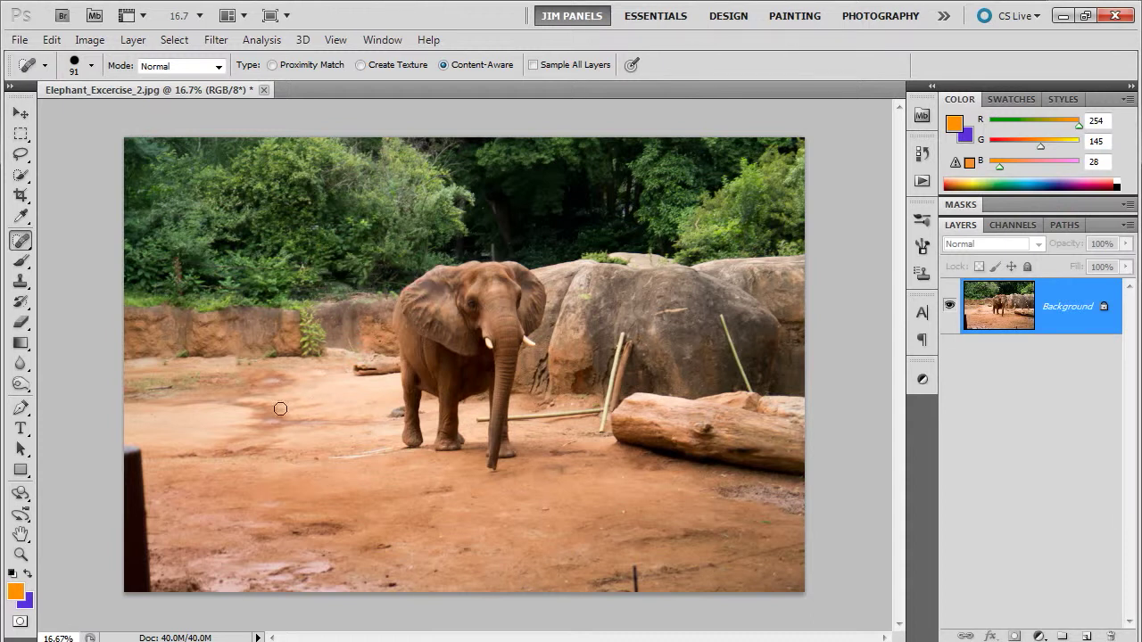
# - Heal a background mark and remove the thin stake at the photo's bottom
pyautogui.moveTo(174, 257); pyautogui.dragTo(178, 258)
pyautogui.moveTo(636, 578); pyautogui.dragTo(801, 542)
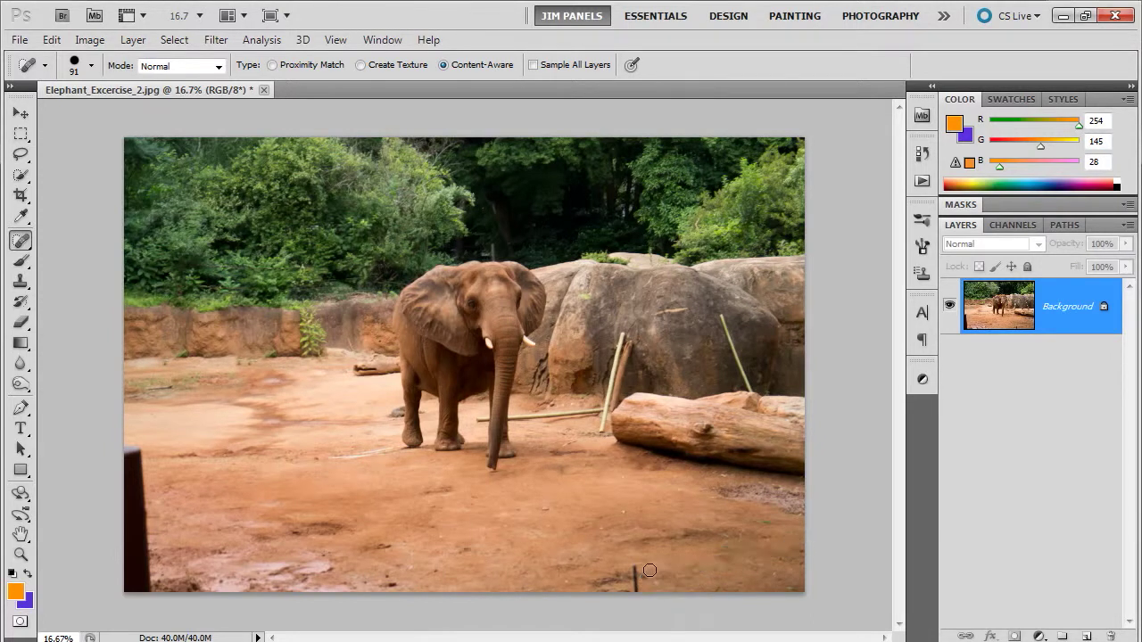
pyautogui.moveTo(635, 587); pyautogui.dragTo(635, 568)
# - Lasso-select the dark post at the photo's lower-left edge
pyautogui.rightClick(20, 245)
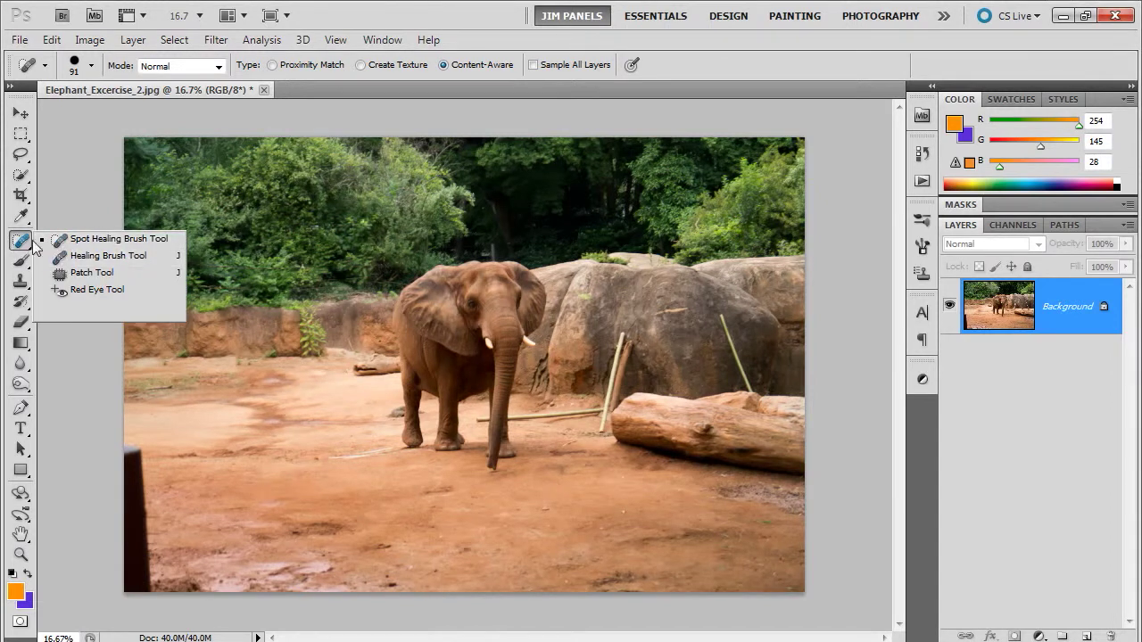
pyautogui.click(20, 157)
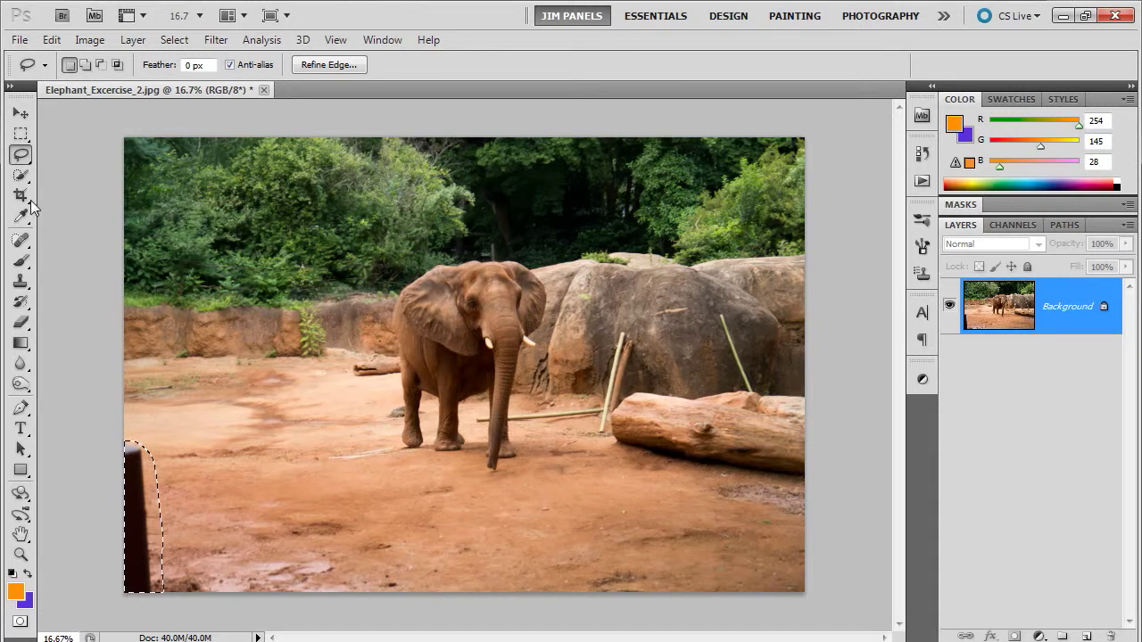
pyautogui.click(20, 240)
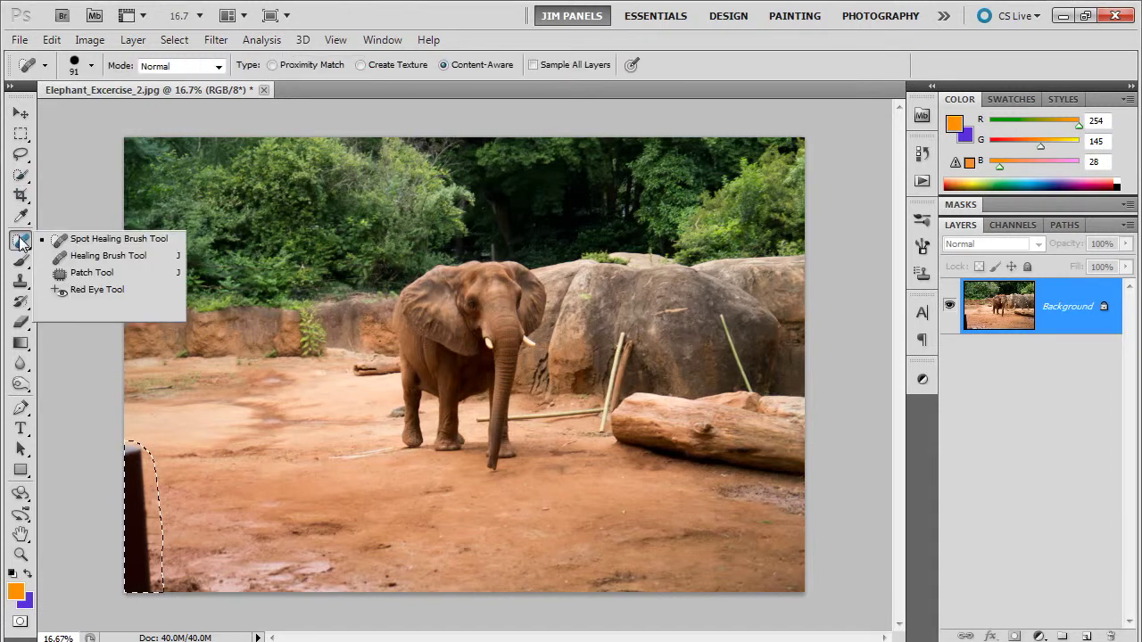
# - Patch the lower-left post by dragging the selection onto clean ground twice
pyautogui.click(71, 275)
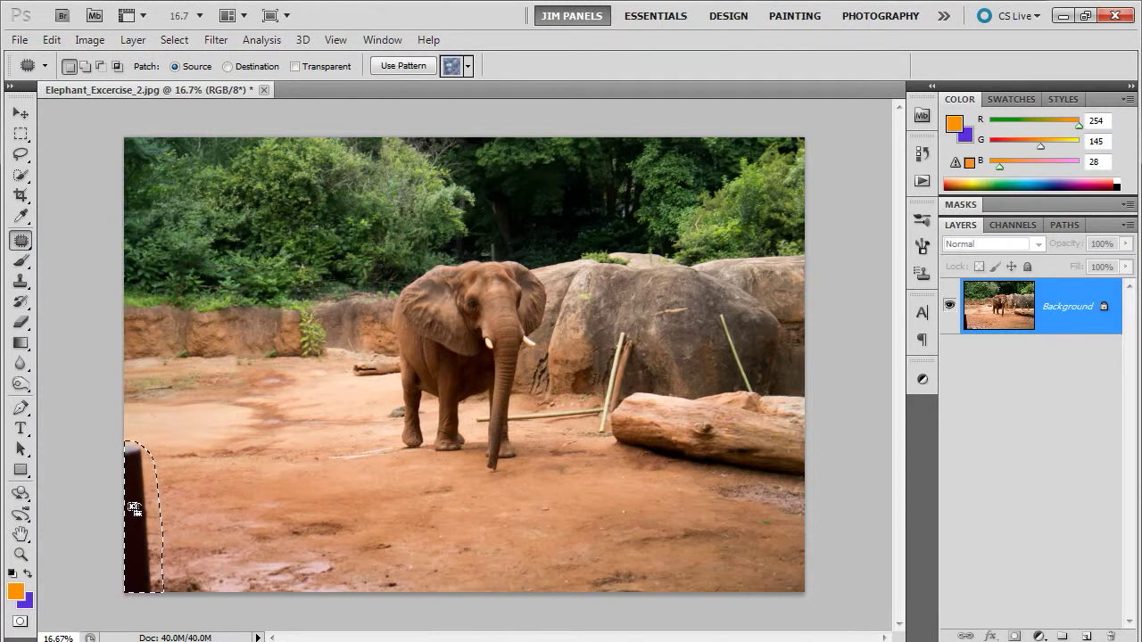
pyautogui.moveTo(133, 510); pyautogui.dragTo(219, 505)
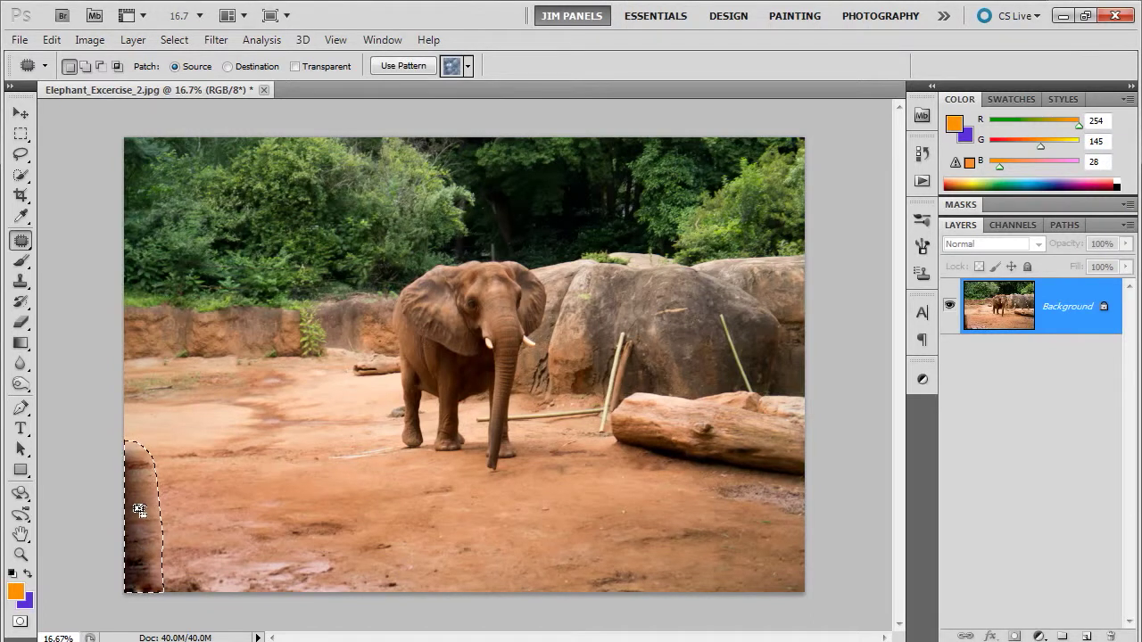
pyautogui.moveTo(141, 518); pyautogui.dragTo(215, 493)
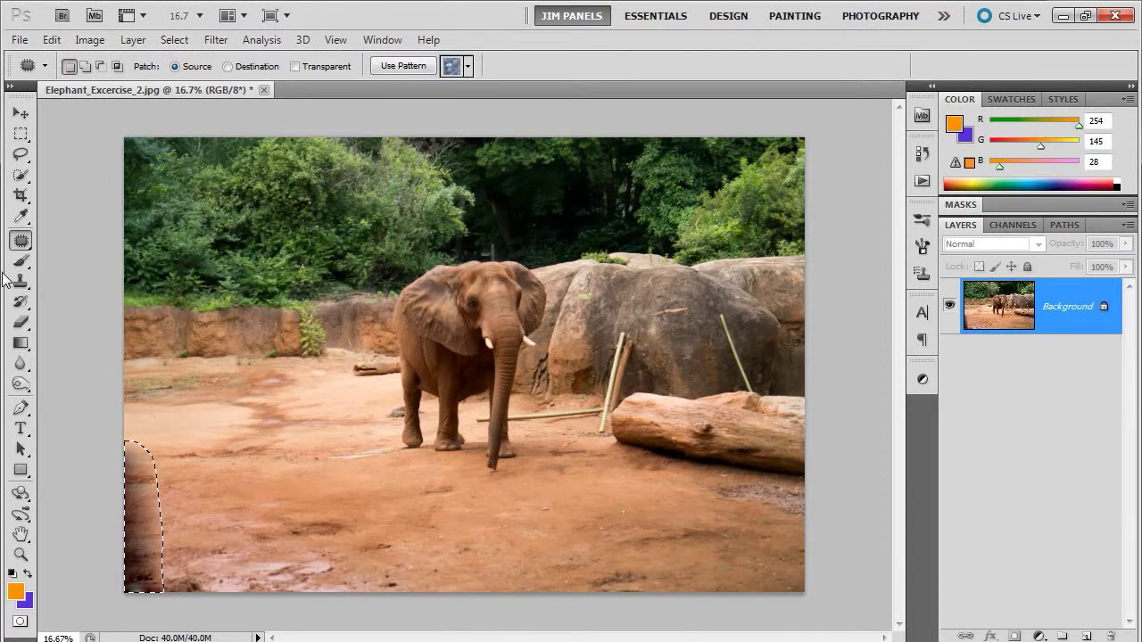
# - Fill the former post area with Content-Aware fill and clear the selection
pyautogui.click(54, 41)
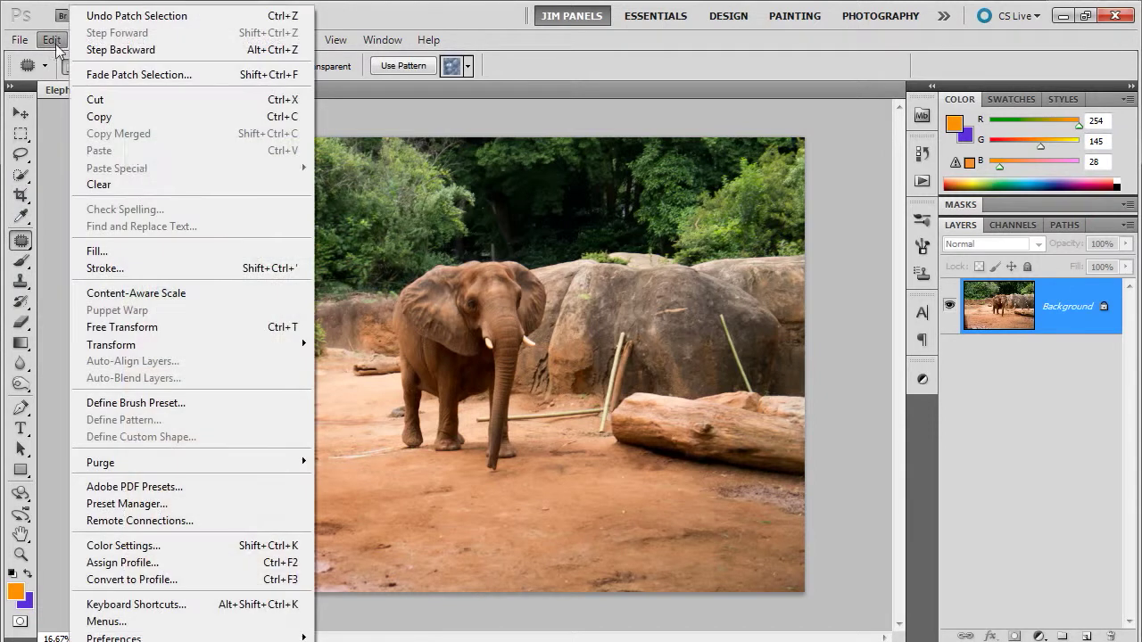
pyautogui.click(123, 254)
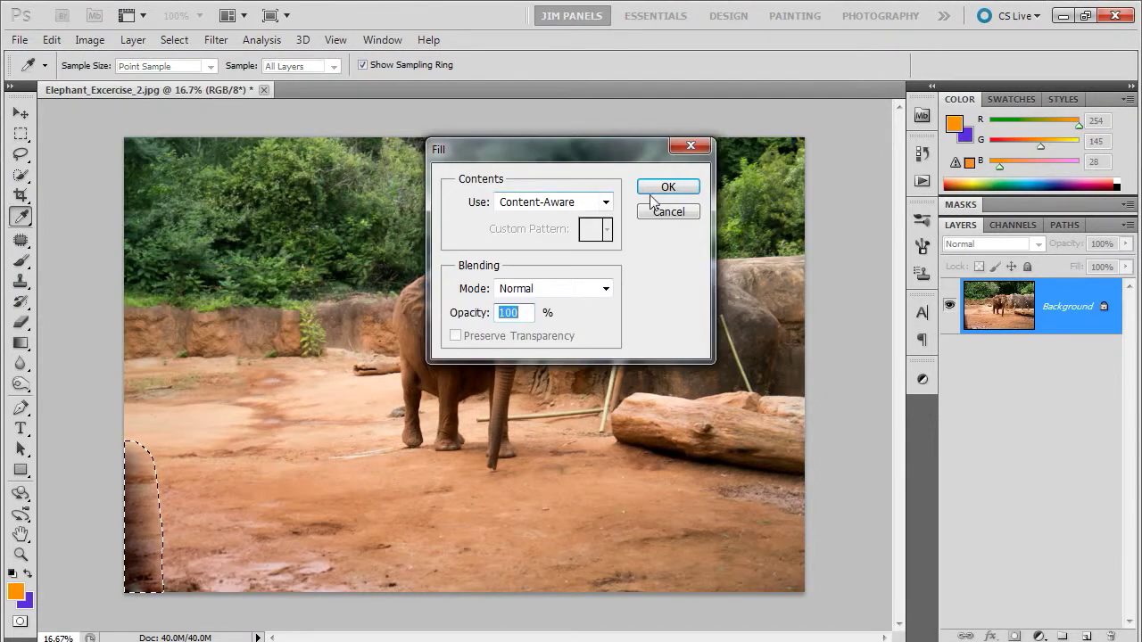
pyautogui.click(666, 187)
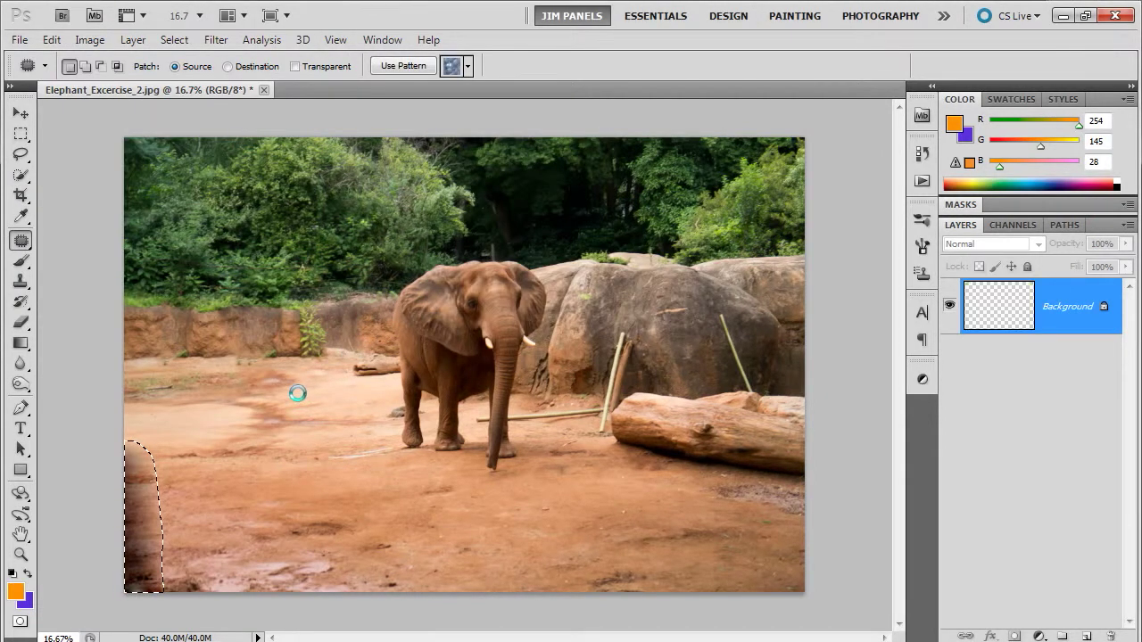
pyautogui.click(174, 40)
pyautogui.click(185, 76)
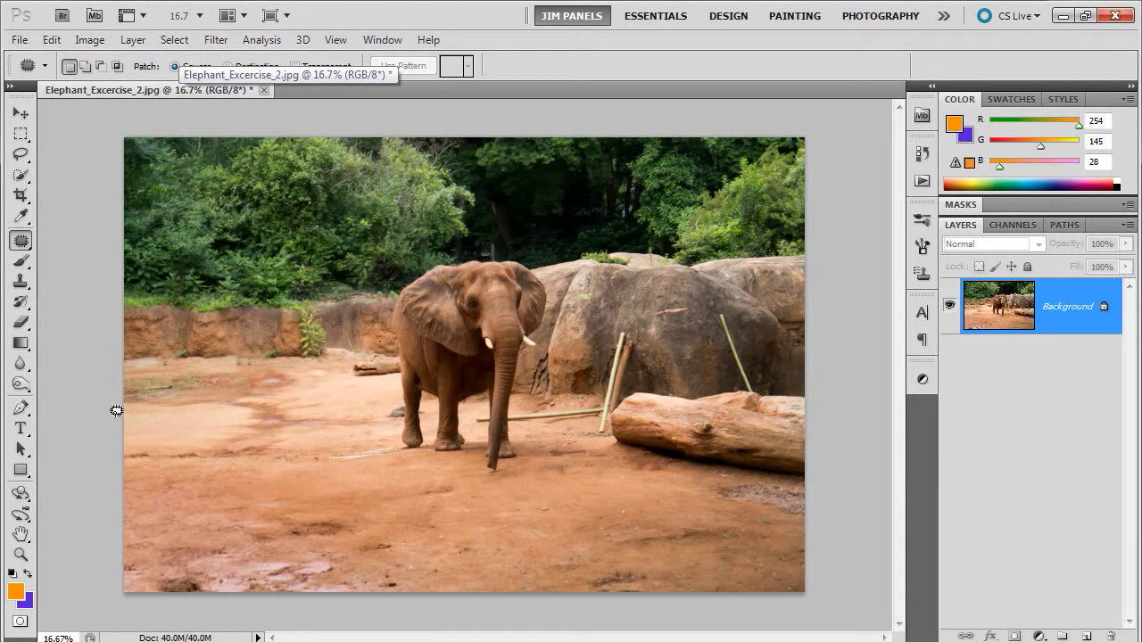
pyautogui.rightClick(20, 240)
# - Spot-heal the two leftover dark marks at the lower-left edge
pyautogui.click(57, 242)
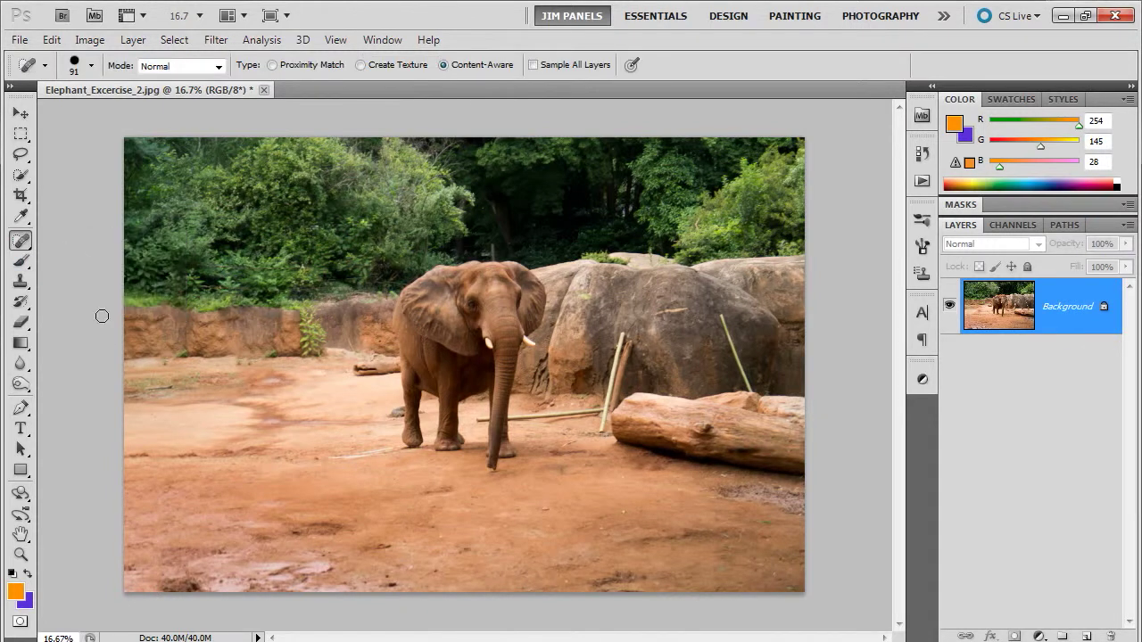
pyautogui.moveTo(160, 580); pyautogui.dragTo(157, 547)
pyautogui.moveTo(149, 454); pyautogui.dragTo(128, 455)
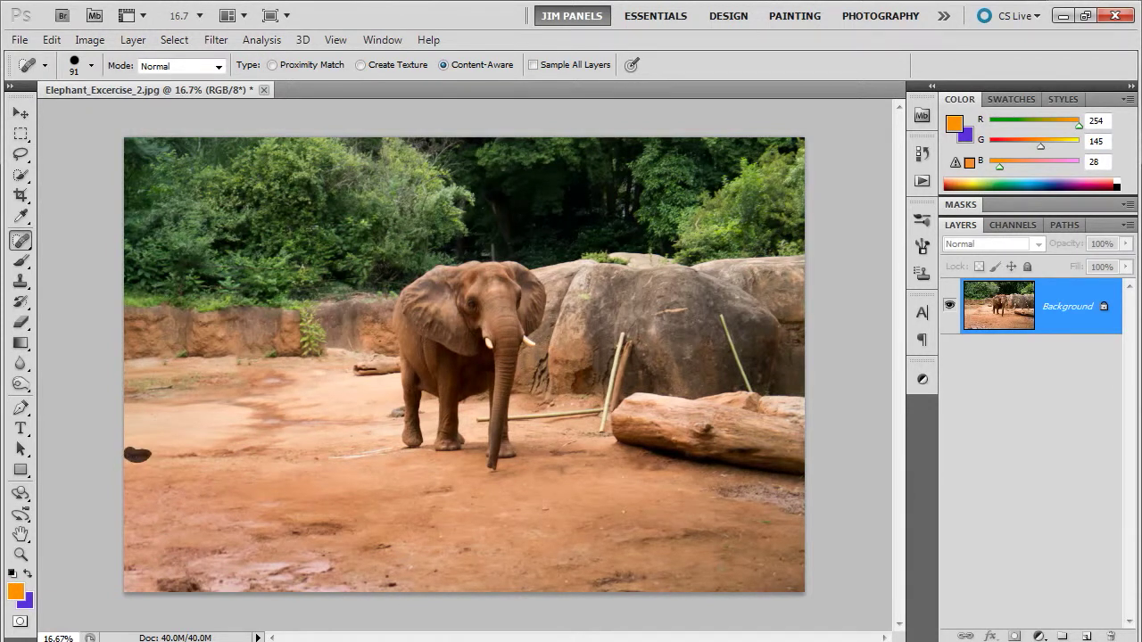